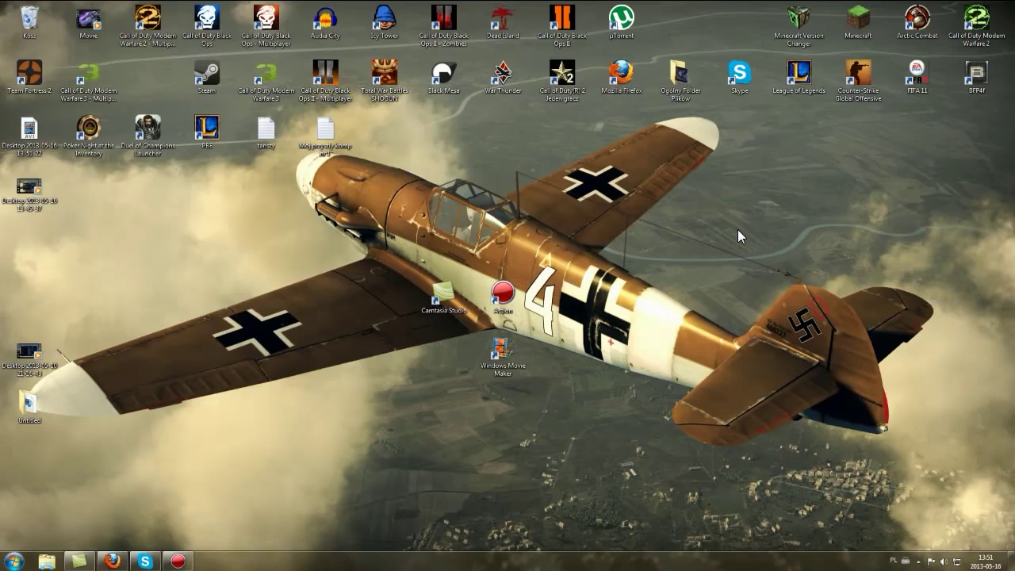
# - Bring up the Action! recorder and examine the file format and video size options for video recording
pyautogui.click(178, 560)
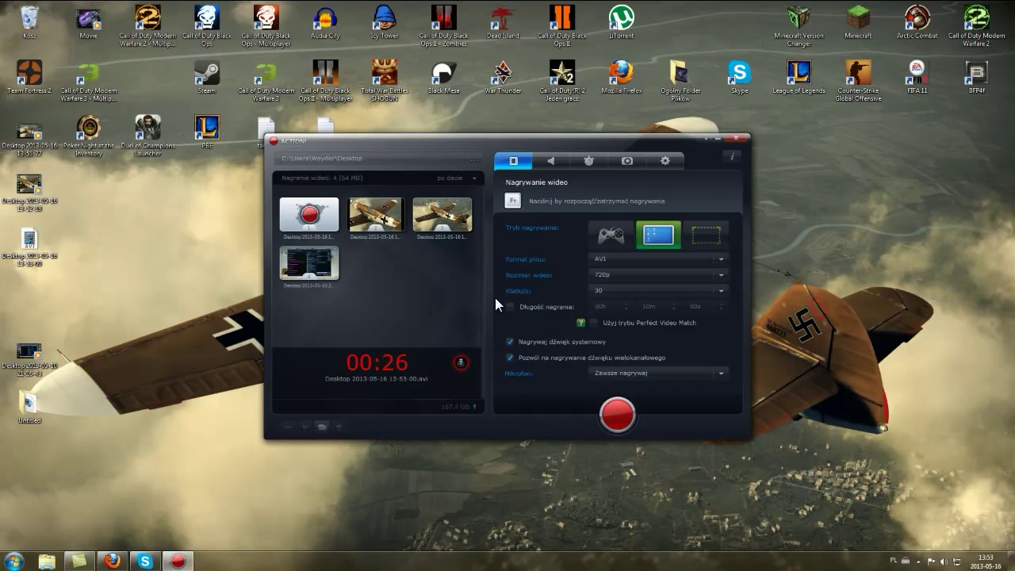
pyautogui.click(607, 260)
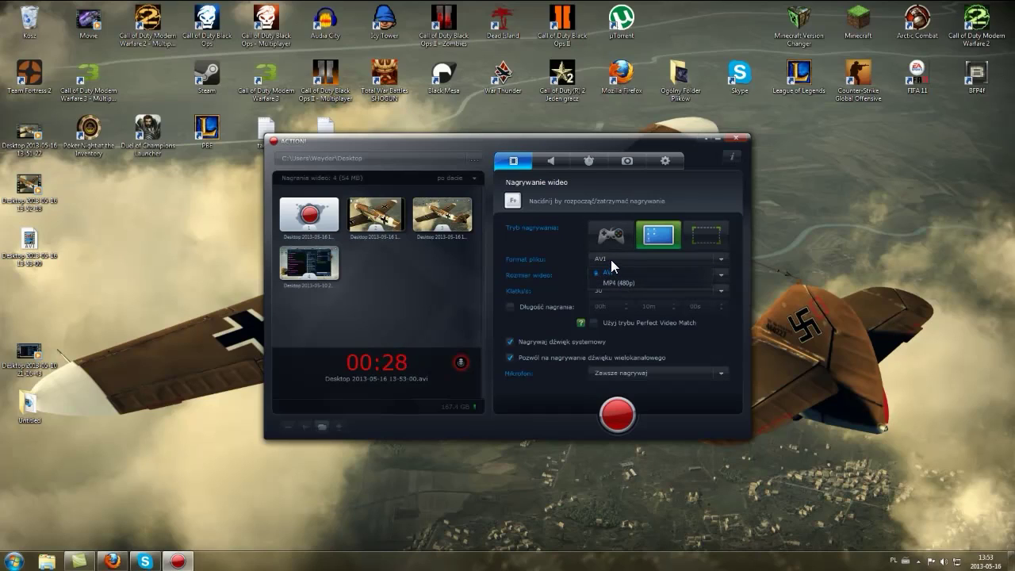
pyautogui.click(607, 258)
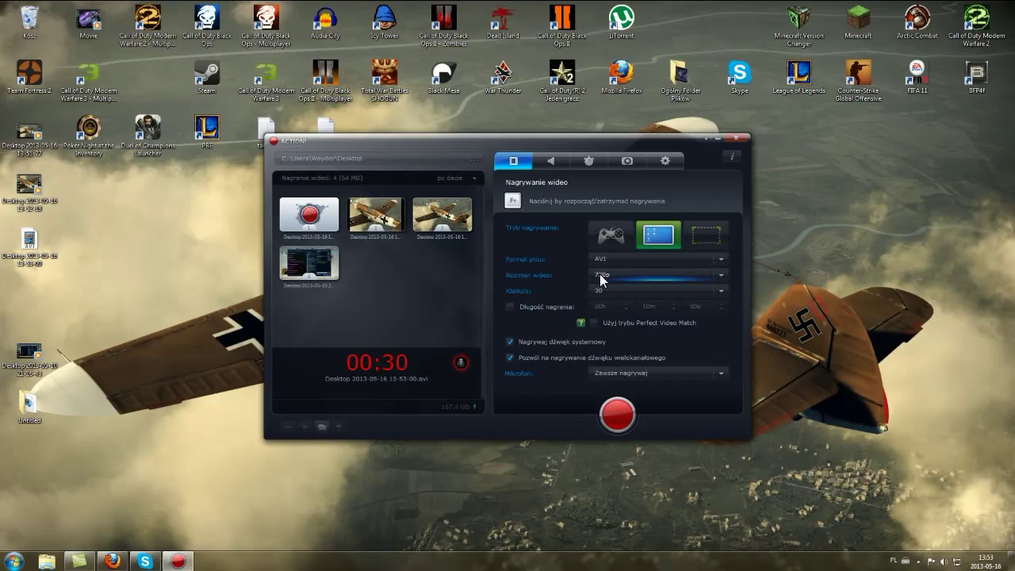
pyautogui.click(599, 274)
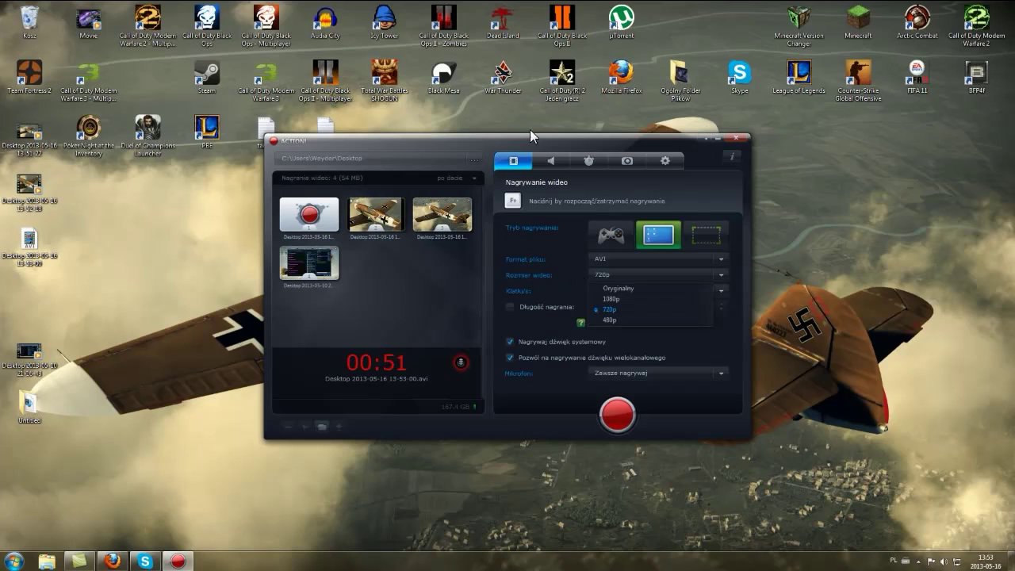
pyautogui.click(564, 240)
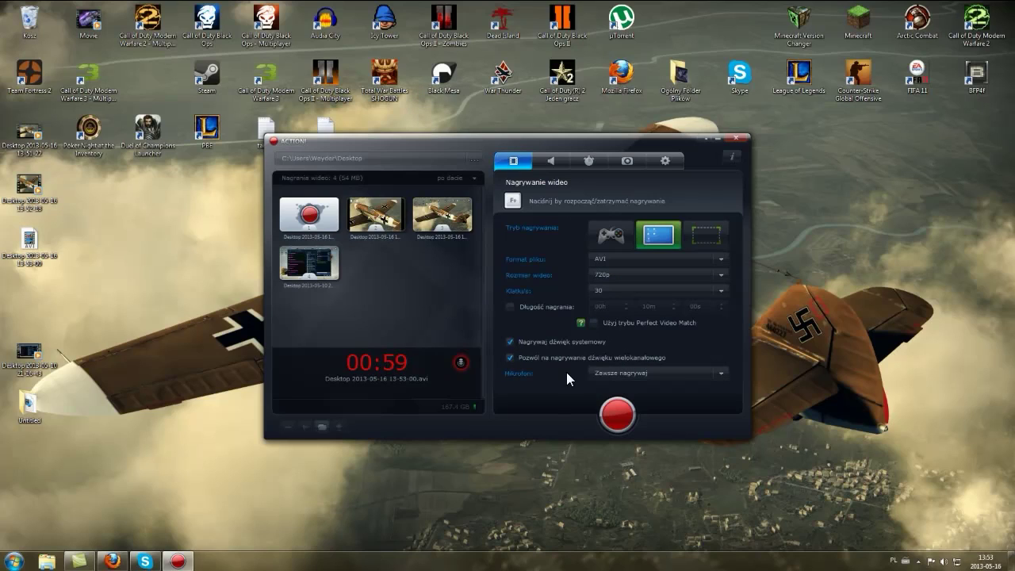
# - Review the audio recording, performance measurement and screenshot settings, including the screenshot file format options
pyautogui.click(553, 162)
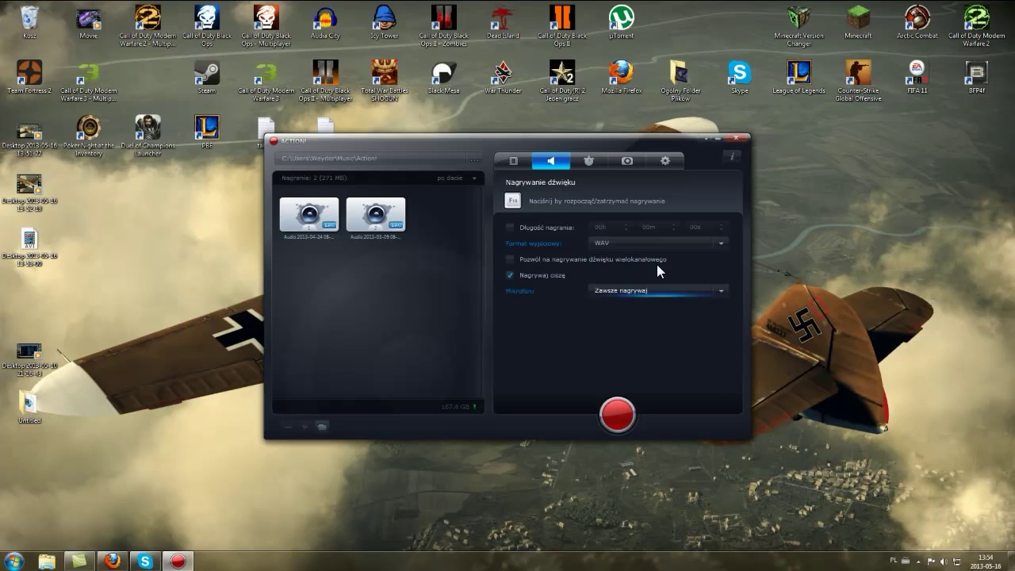
pyautogui.click(588, 162)
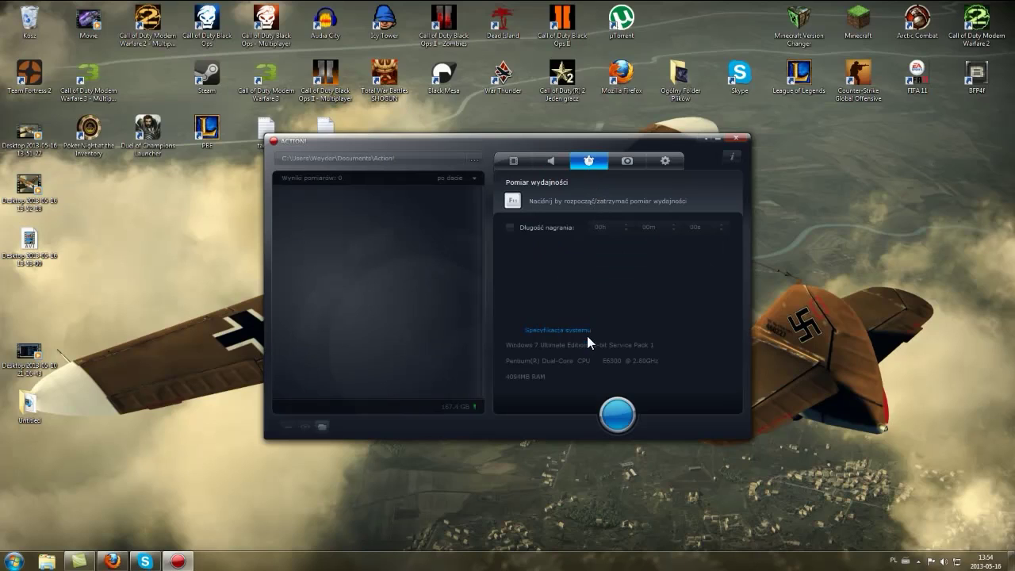
pyautogui.click(626, 162)
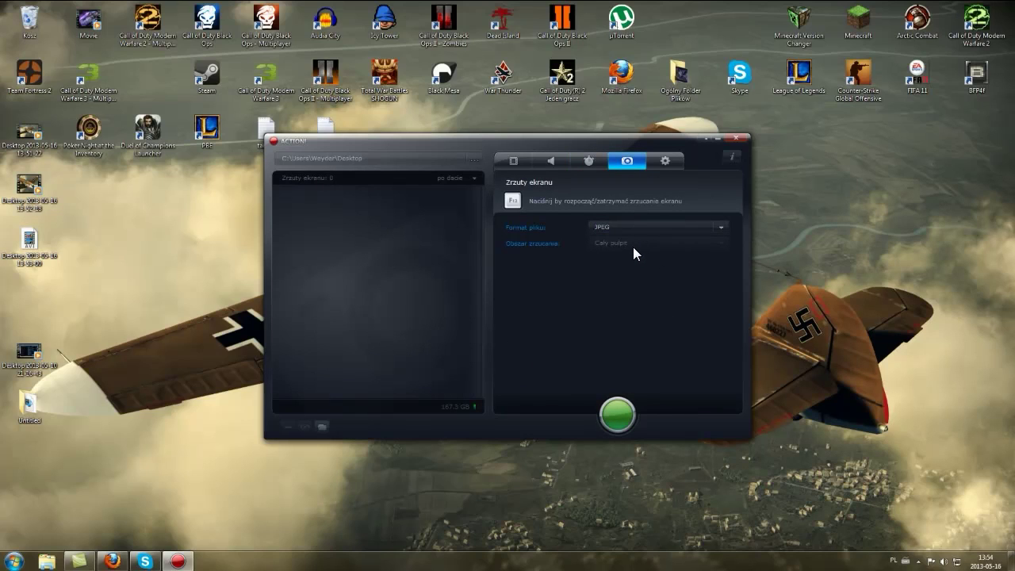
pyautogui.click(658, 229)
pyautogui.click(657, 226)
# - Look through the general, video, audio, HUD and hotkey settings of the recorder, and minimize its window
pyautogui.click(665, 162)
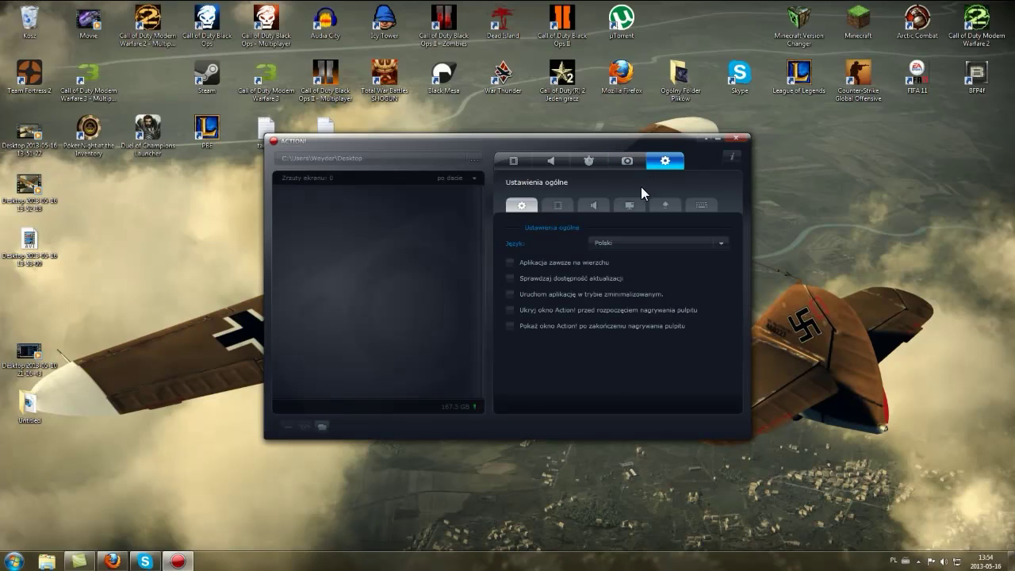
pyautogui.click(564, 203)
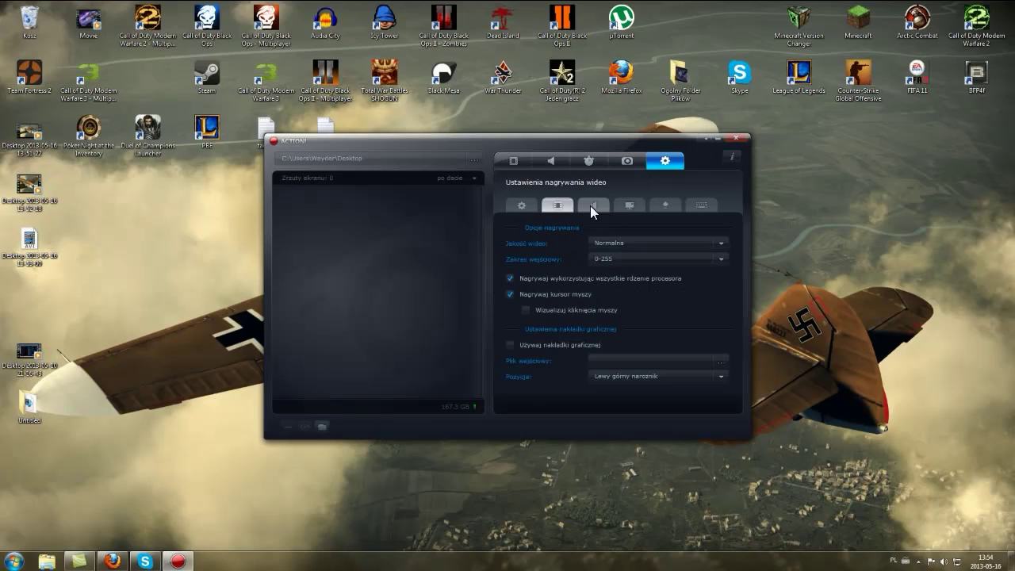
pyautogui.click(599, 207)
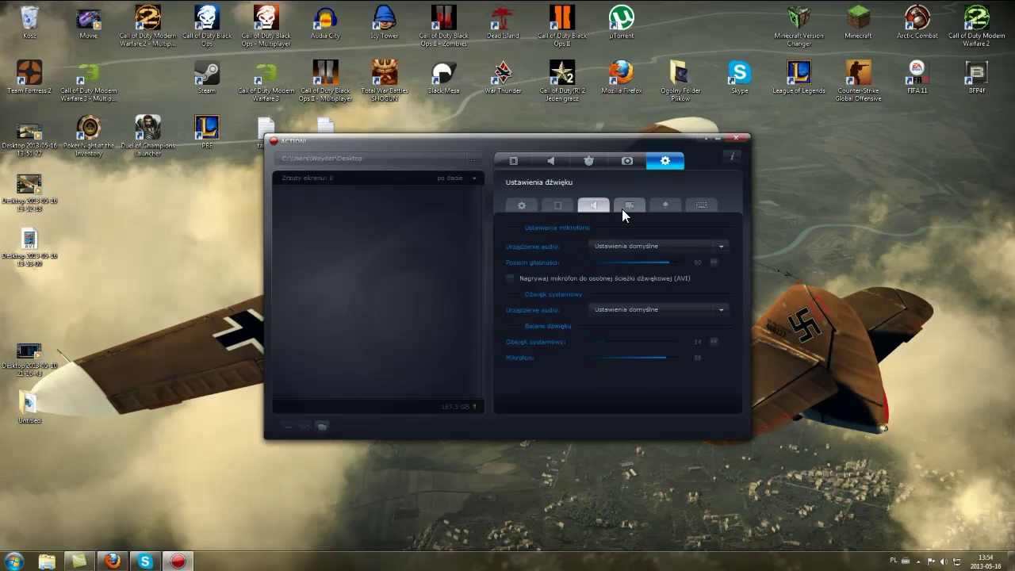
pyautogui.click(623, 206)
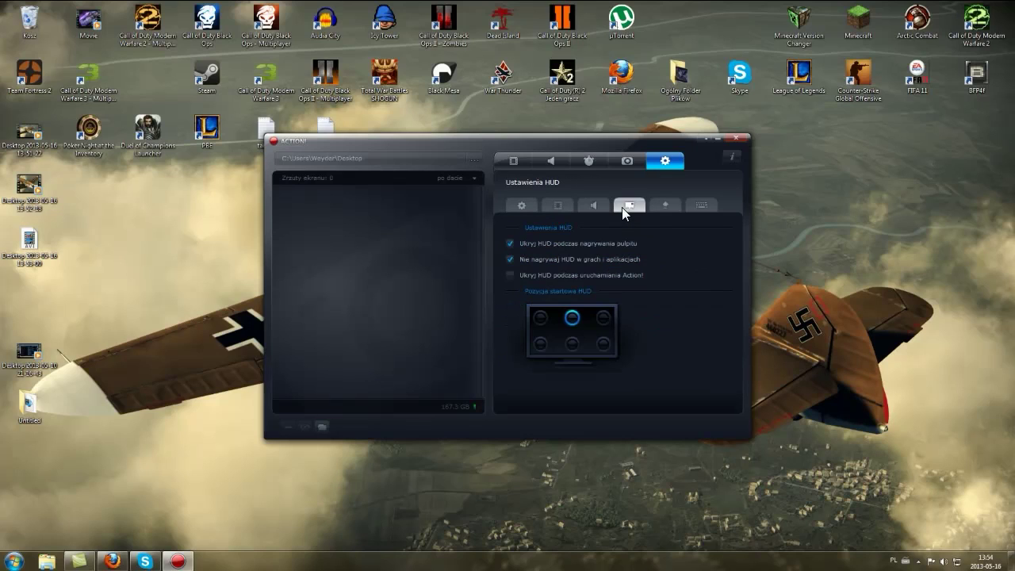
pyautogui.click(666, 204)
pyautogui.click(696, 202)
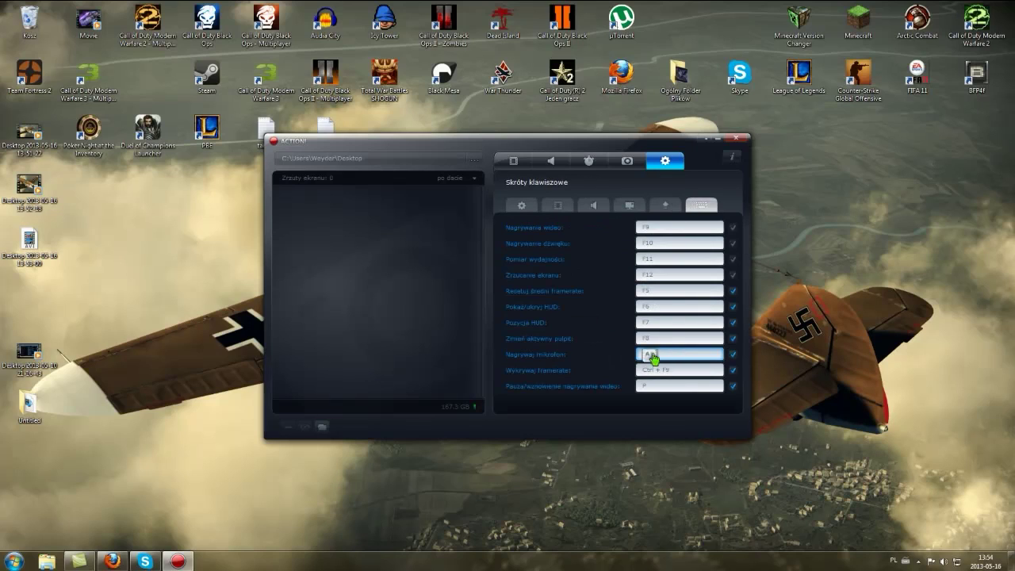
pyautogui.click(521, 204)
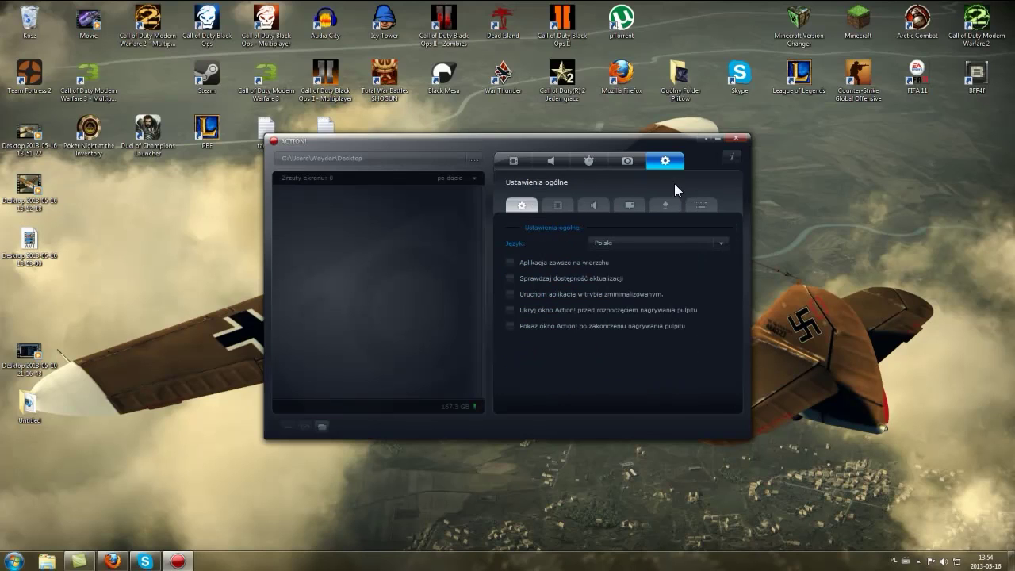
pyautogui.click(711, 138)
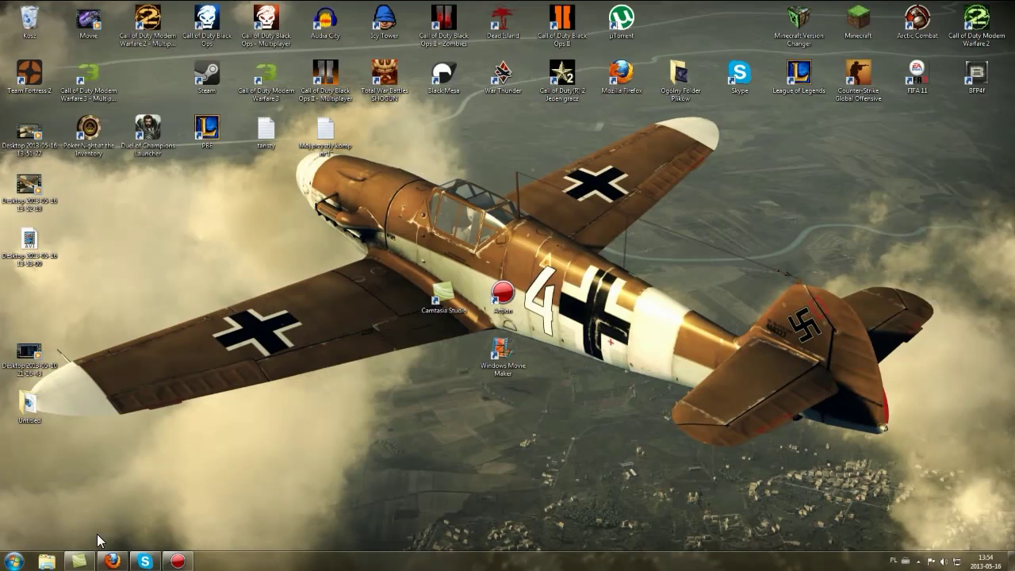
pyautogui.click(79, 561)
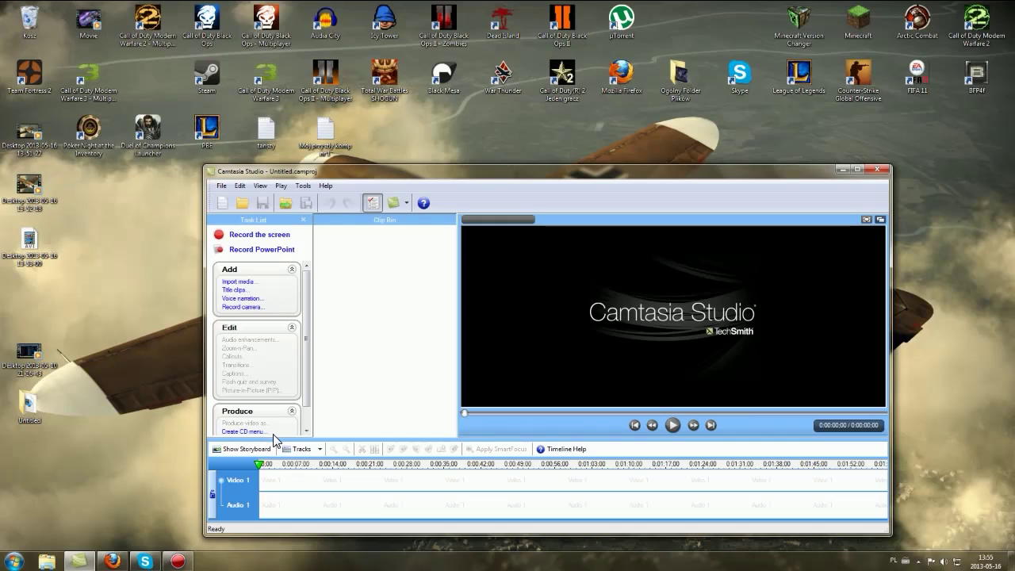
pyautogui.moveTo(304, 384); pyautogui.dragTo(308, 411)
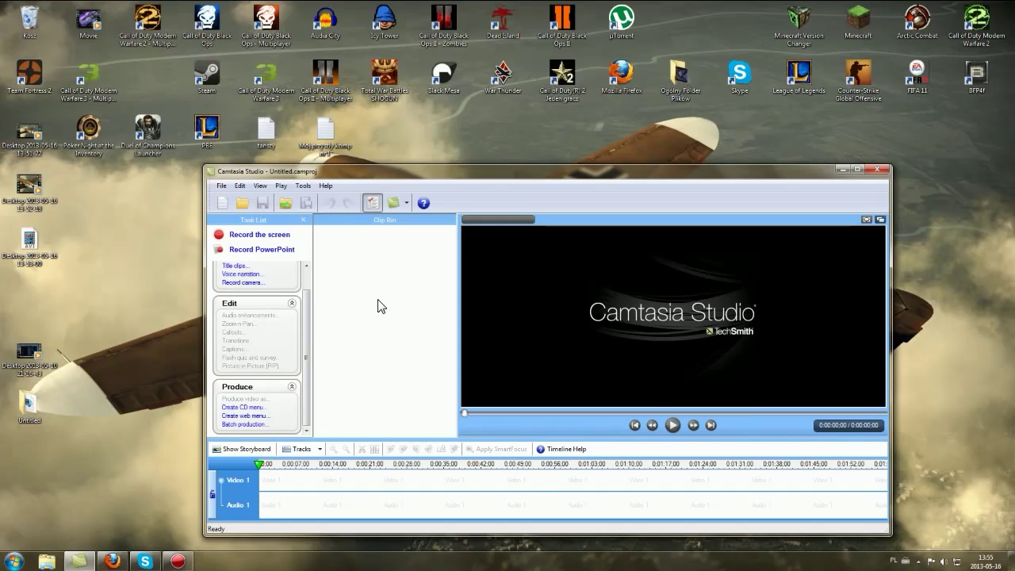
pyautogui.click(238, 450)
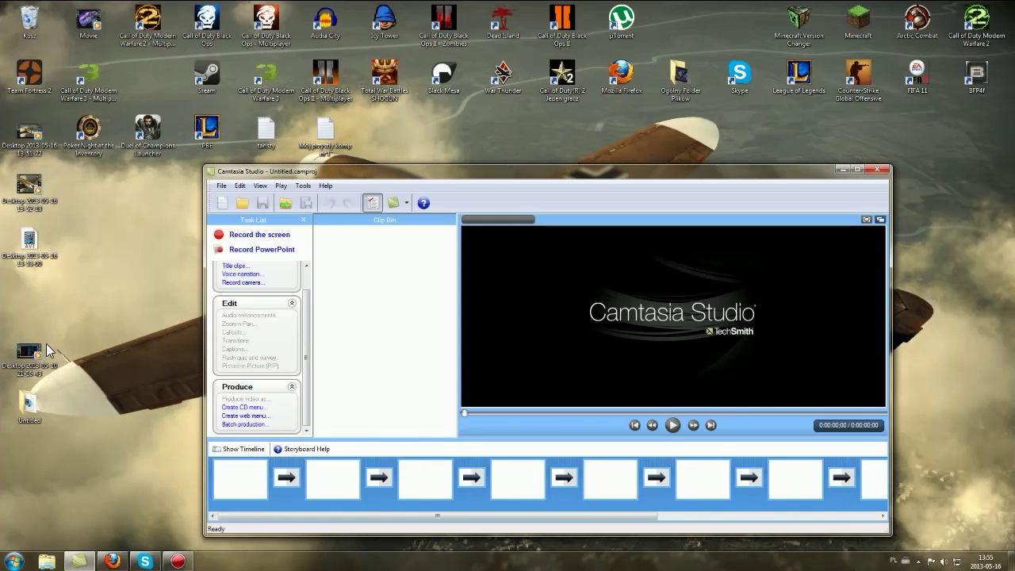
pyautogui.moveTo(35, 353); pyautogui.dragTo(238, 484)
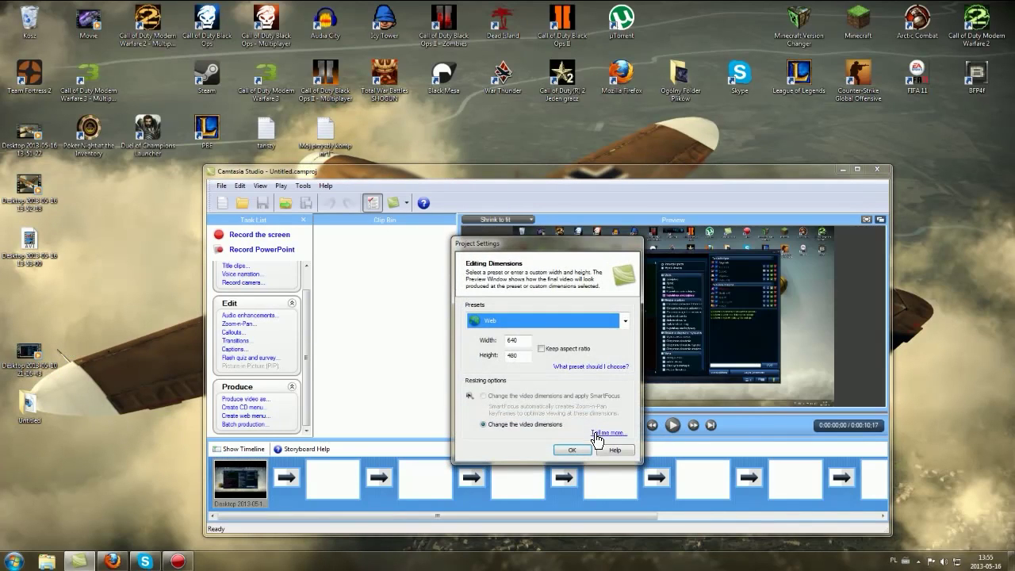
# - Set the project's editing dimensions to the HD preset (1280 x 720) and preview the clip
pyautogui.click(551, 320)
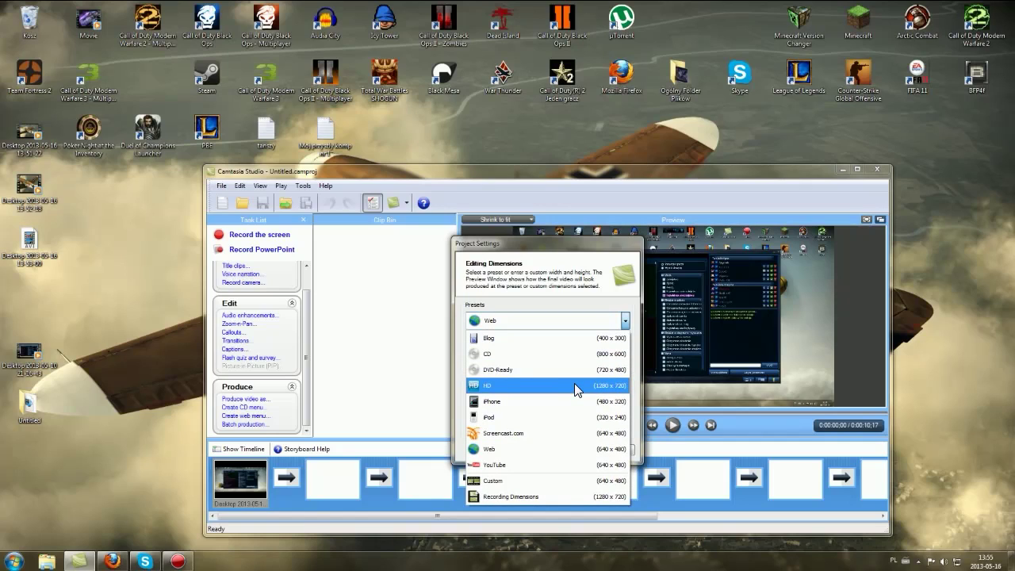
pyautogui.click(558, 386)
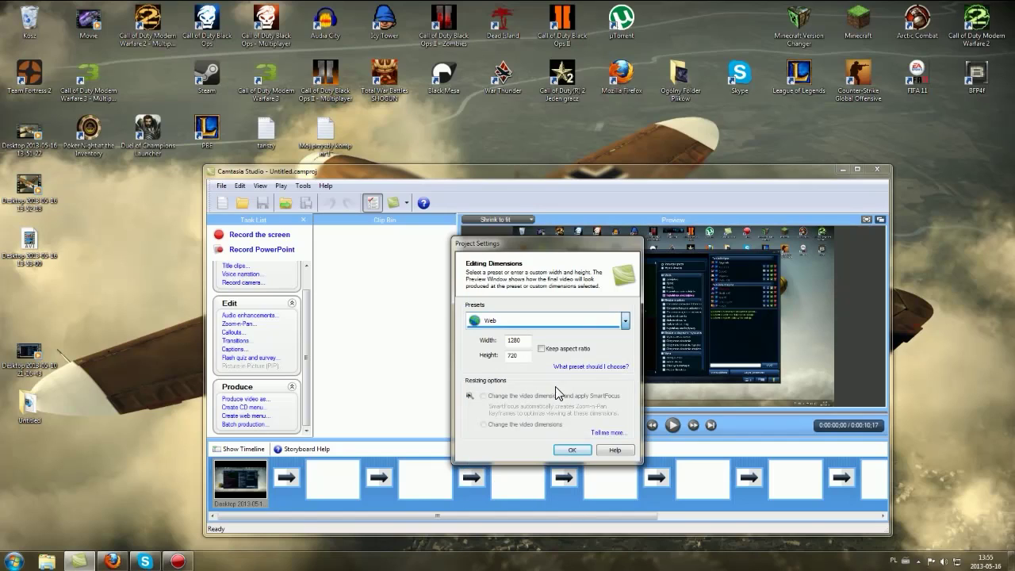
pyautogui.click(573, 451)
pyautogui.click(672, 425)
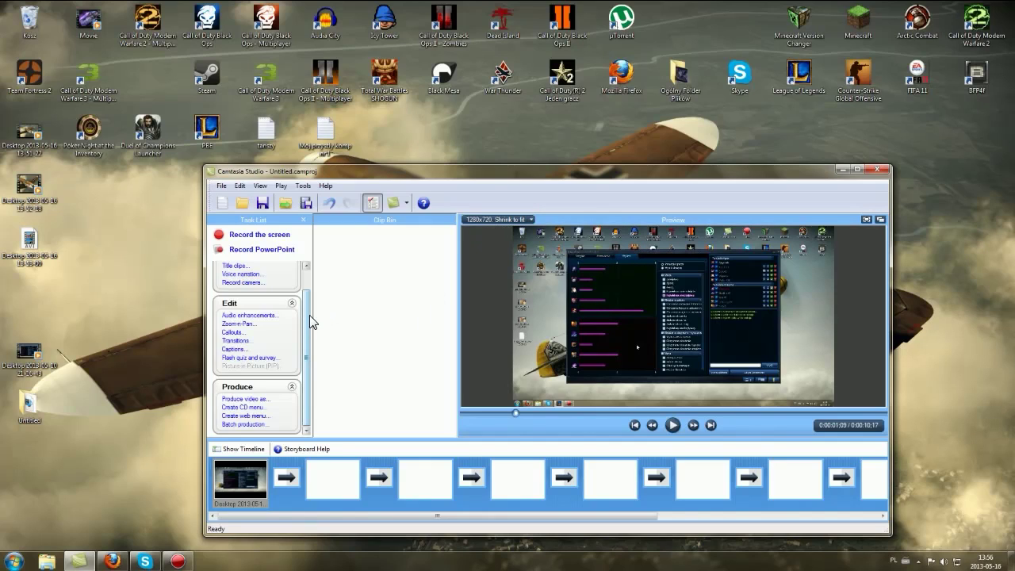
# - On the timeline, cut the clip's opening section from the start to about 0:00:06;15 and preview the remainder
pyautogui.moveTo(310, 322); pyautogui.dragTo(310, 290)
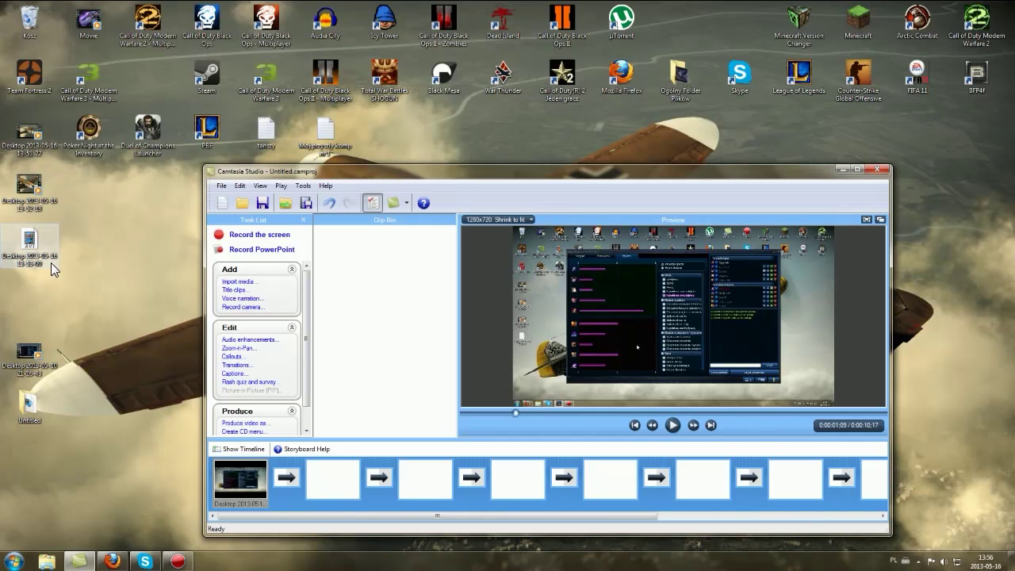
pyautogui.click(242, 449)
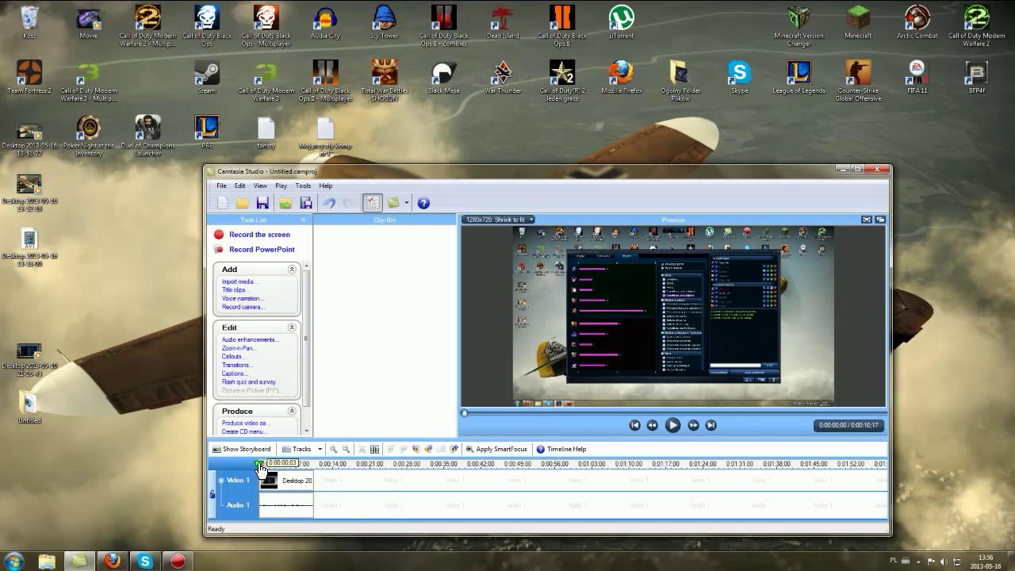
pyautogui.moveTo(261, 466); pyautogui.dragTo(294, 468)
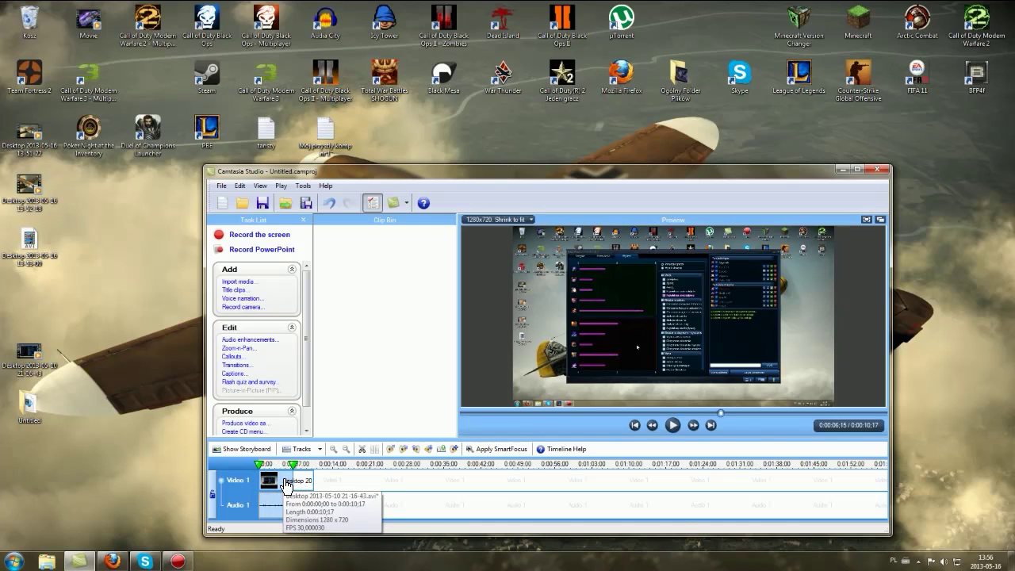
pyautogui.rightClick(285, 479)
pyautogui.click(306, 449)
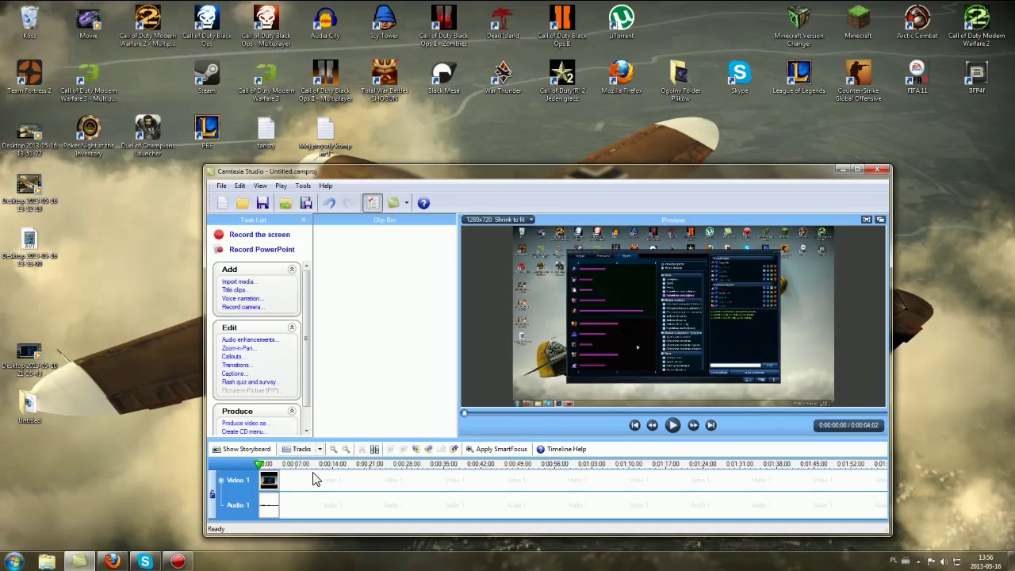
pyautogui.click(672, 425)
pyautogui.click(672, 424)
# - Examine the editing options available for the clip and the track types that can be shown on the timeline
pyautogui.rightClick(269, 478)
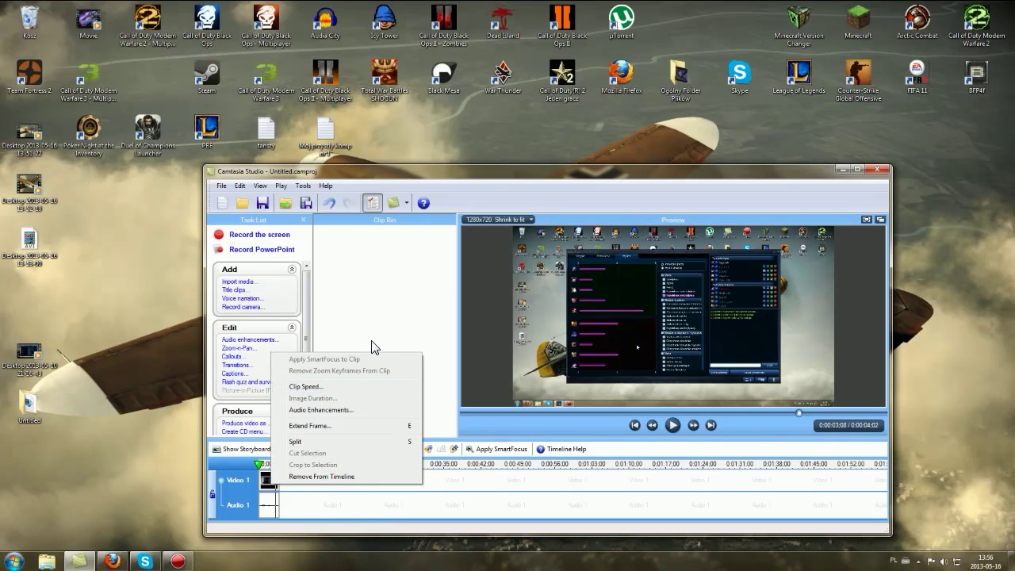
pyautogui.click(400, 325)
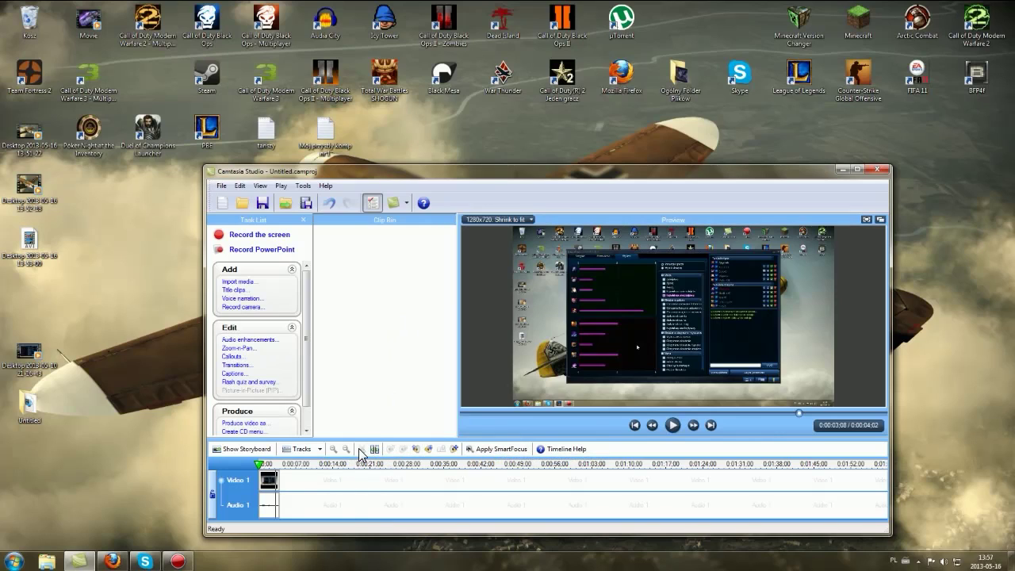
pyautogui.click(315, 448)
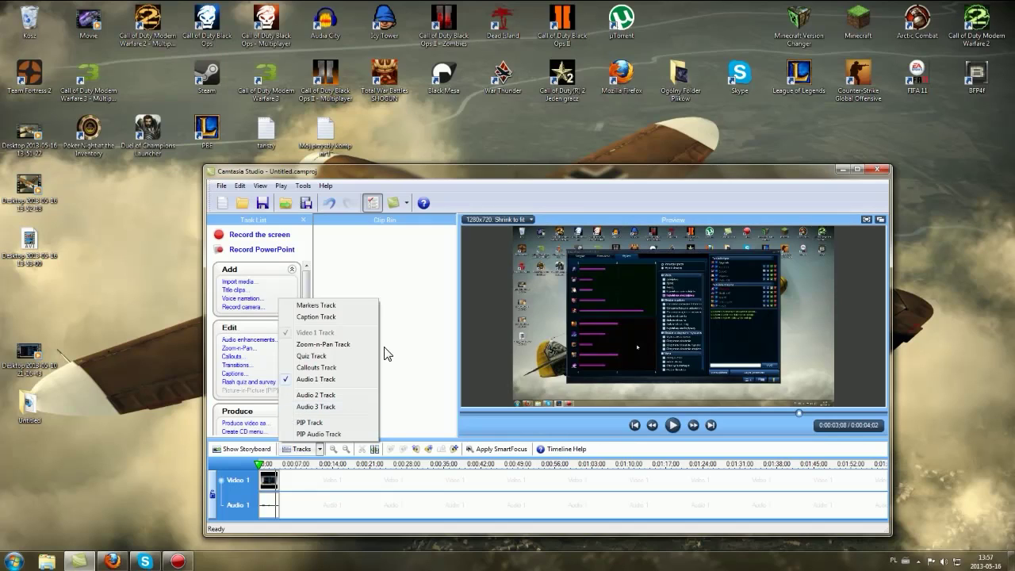
pyautogui.click(434, 301)
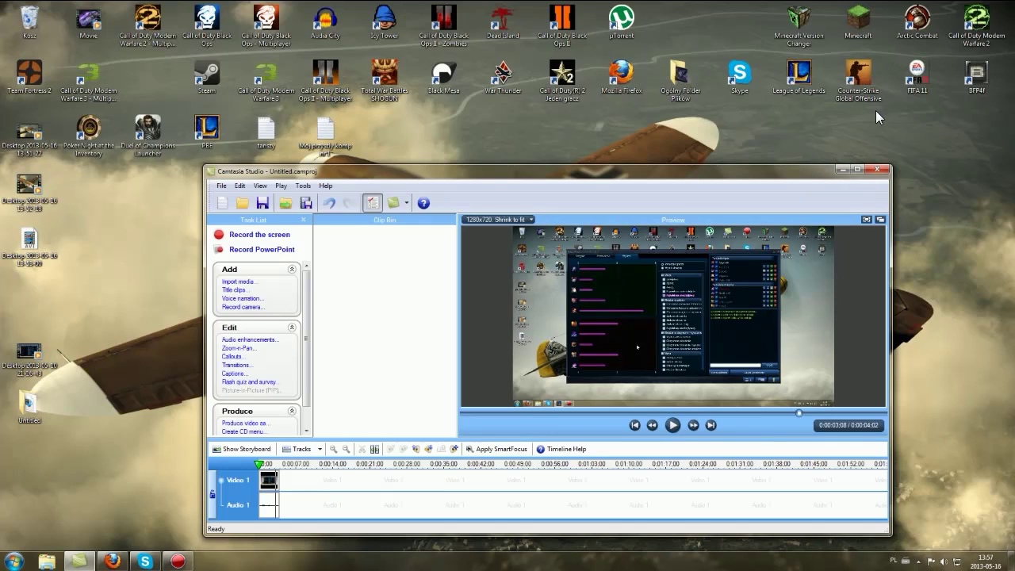
# - Close Camtasia Studio without saving the changes to the untitled project
pyautogui.click(877, 169)
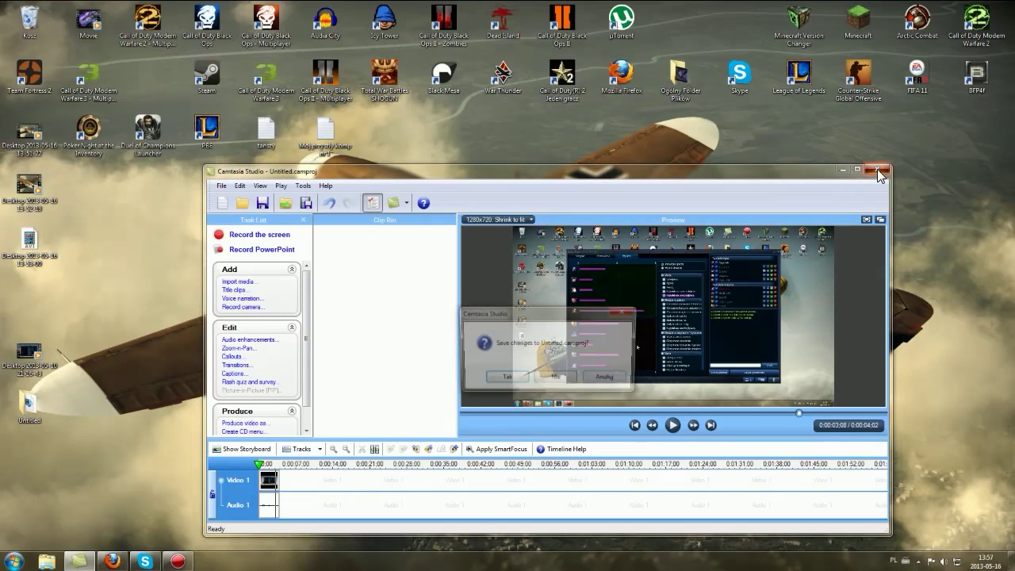
pyautogui.click(558, 378)
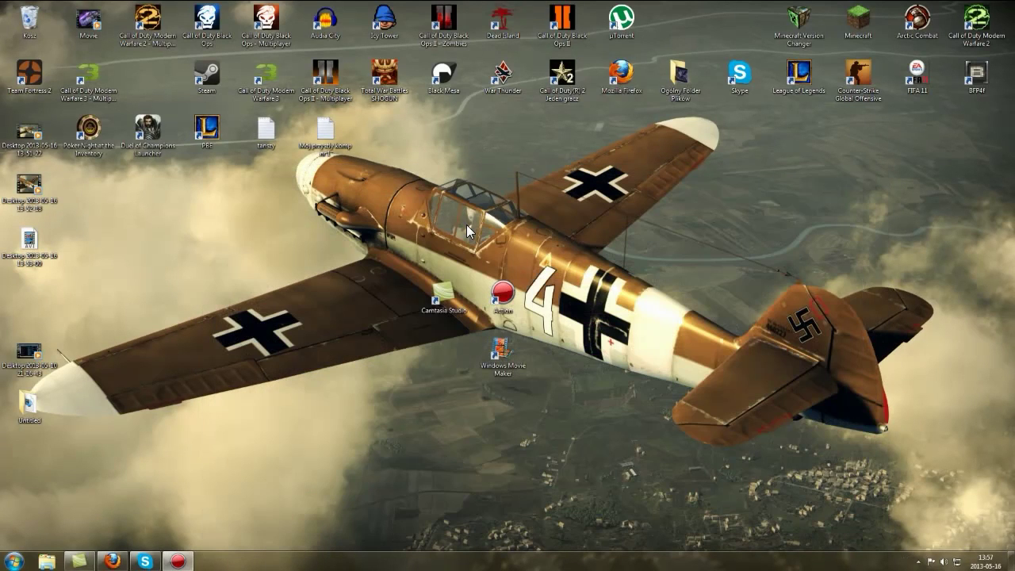
# - Reopen the Action! recorder, check its video recording settings, and minimize the window
pyautogui.doubleClick(501, 285)
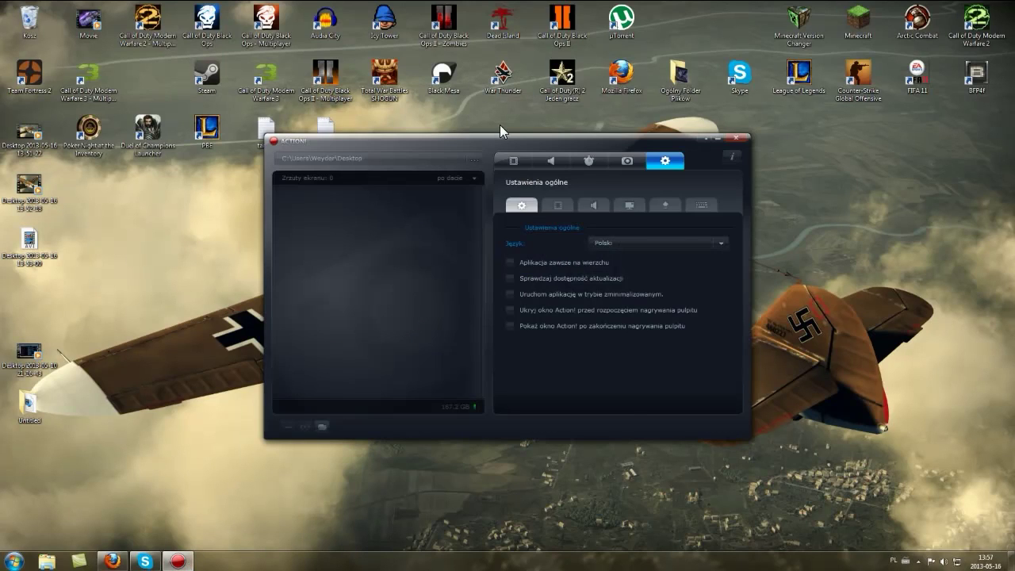
pyautogui.click(514, 161)
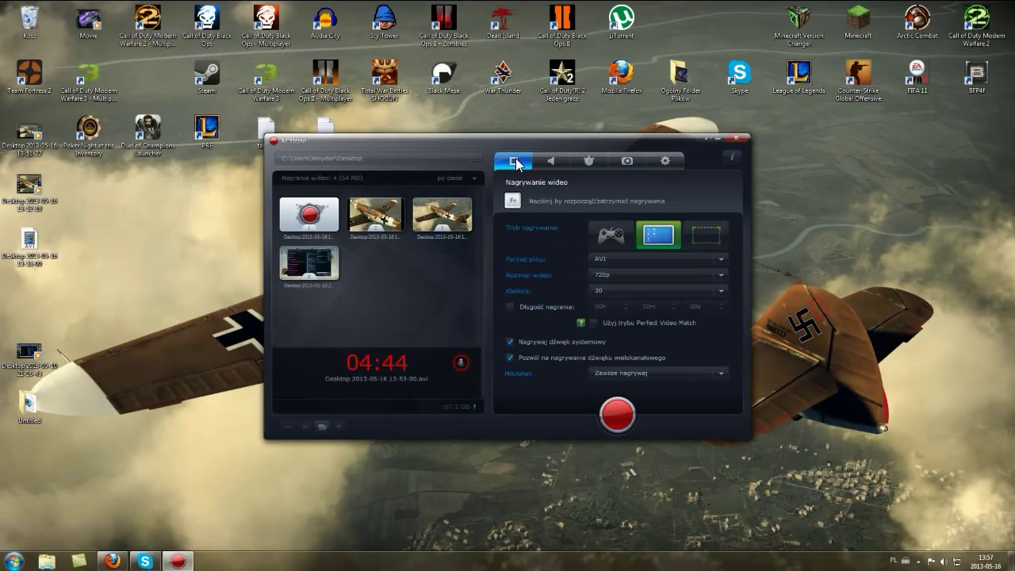
pyautogui.click(712, 139)
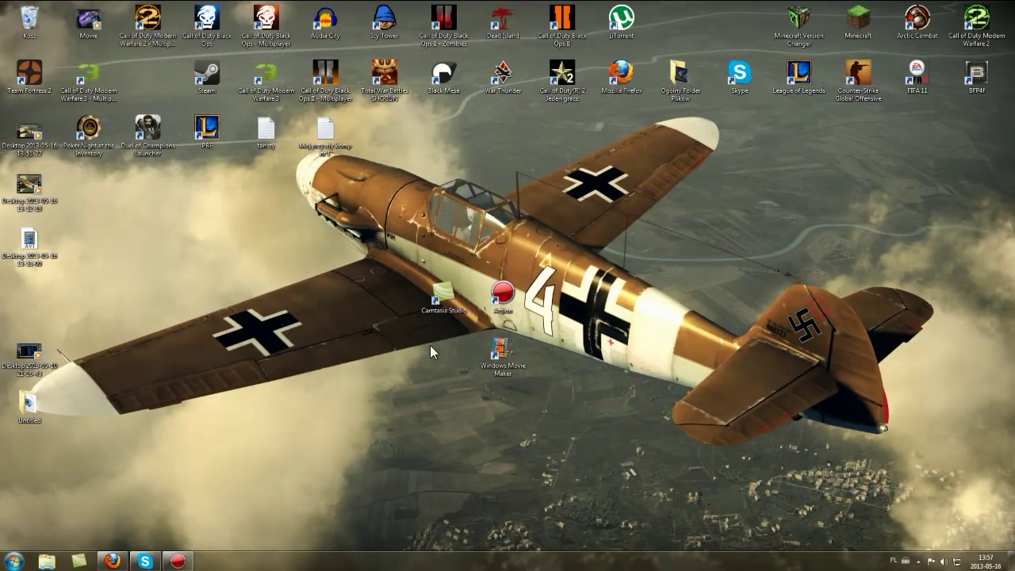
# - Open Windows Movie Maker, look through the imported media collection, and move the timeline playhead to about 00:00:05
pyautogui.doubleClick(516, 347)
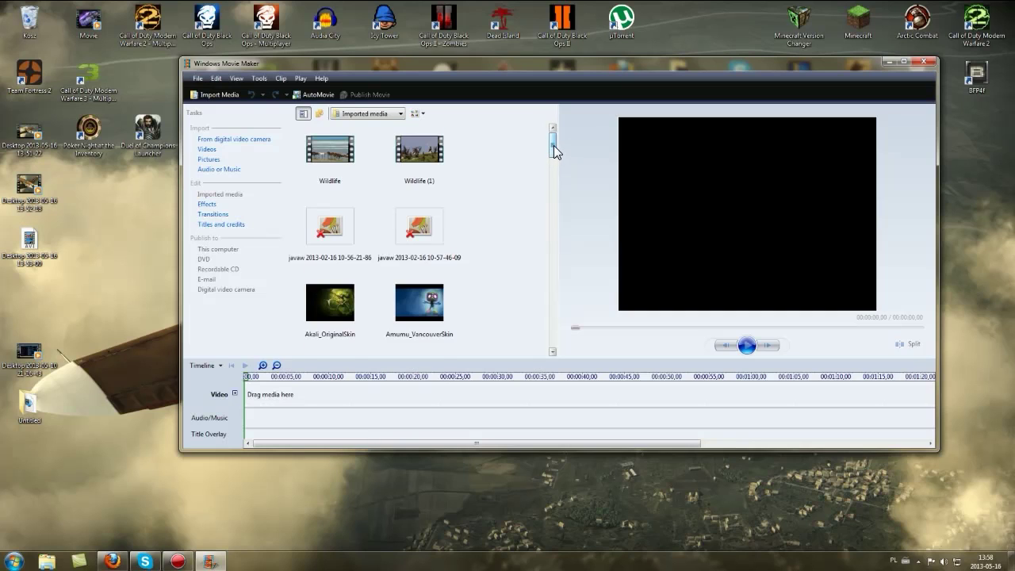
pyautogui.moveTo(554, 145); pyautogui.dragTo(555, 329)
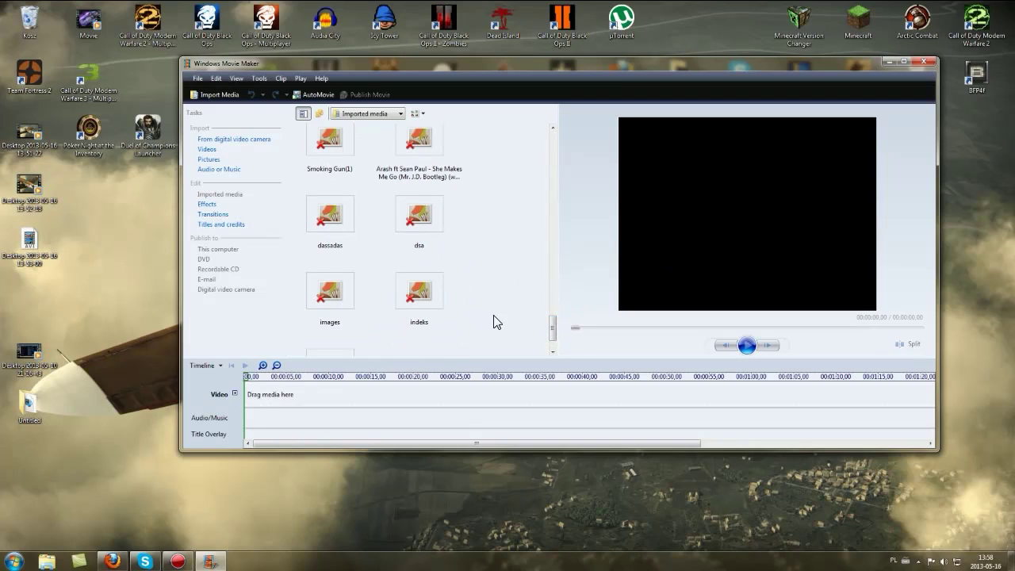
pyautogui.scroll(-2, 555, 340)
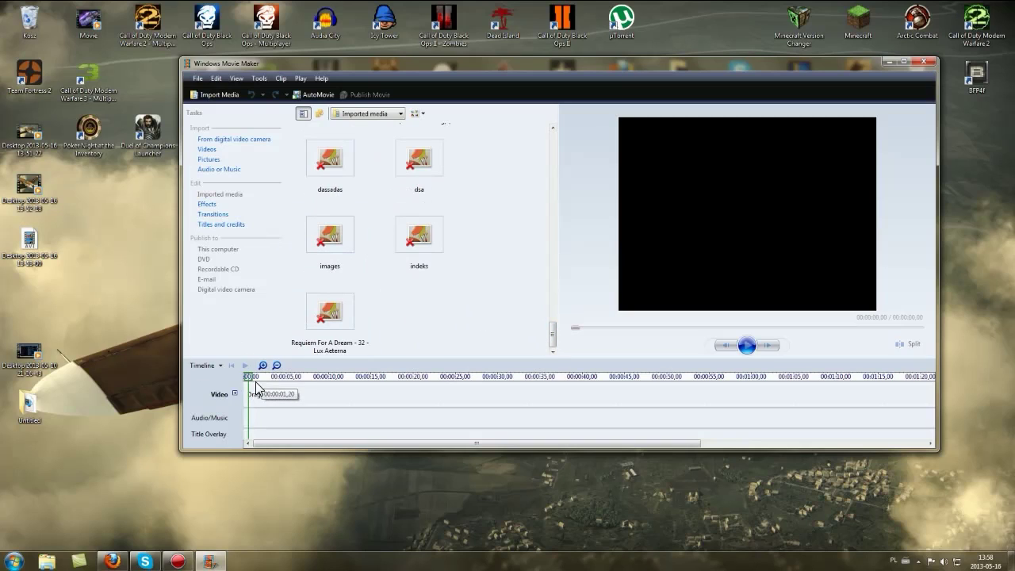
pyautogui.moveTo(252, 378); pyautogui.dragTo(291, 378)
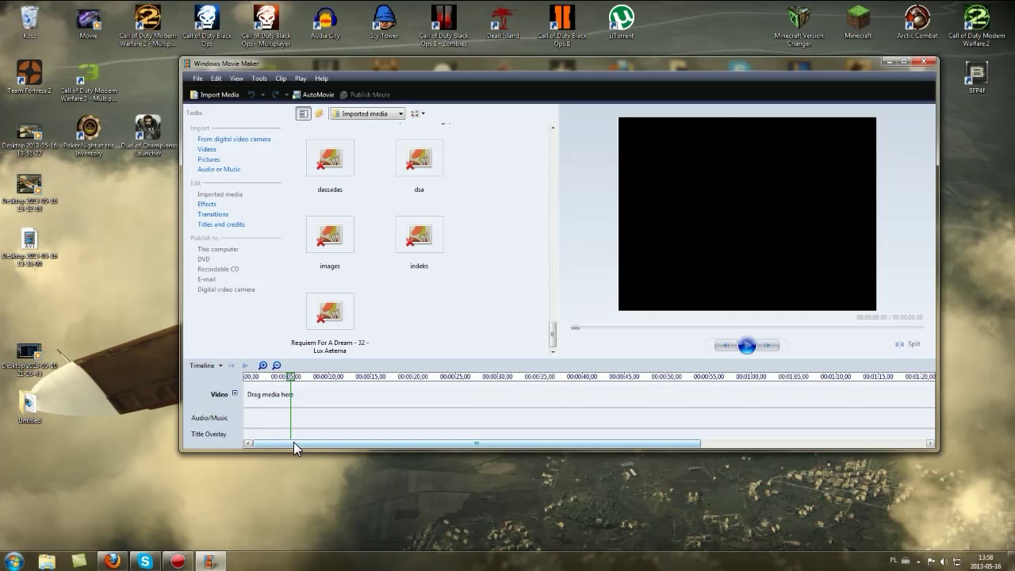
pyautogui.moveTo(282, 445)
pyautogui.mouseDown()
pyautogui.moveTo(542, 465)
pyautogui.moveTo(285, 443)
pyautogui.mouseUp()
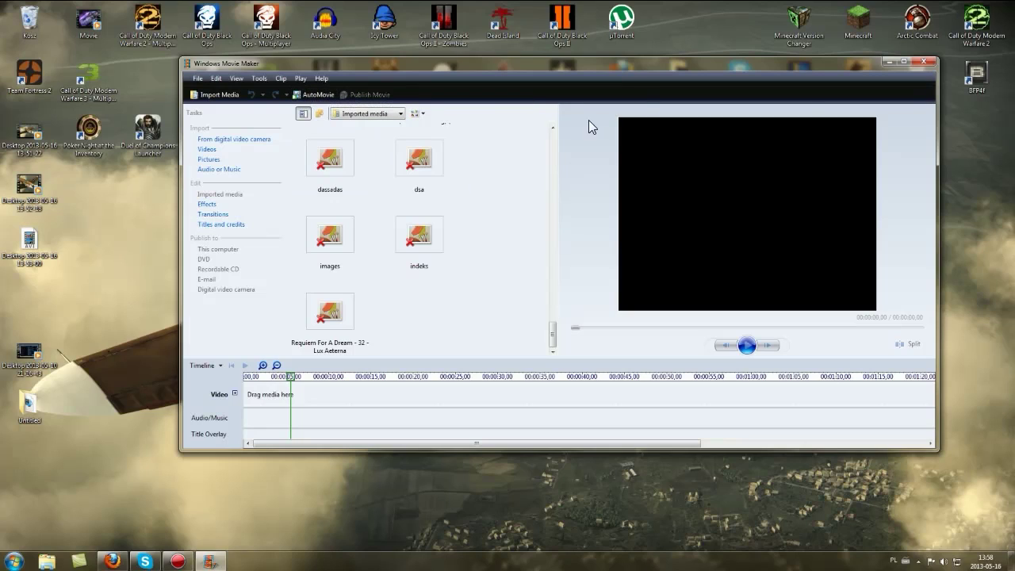
# - Browse the available video effects and view the placement options for titles and credits
pyautogui.click(204, 204)
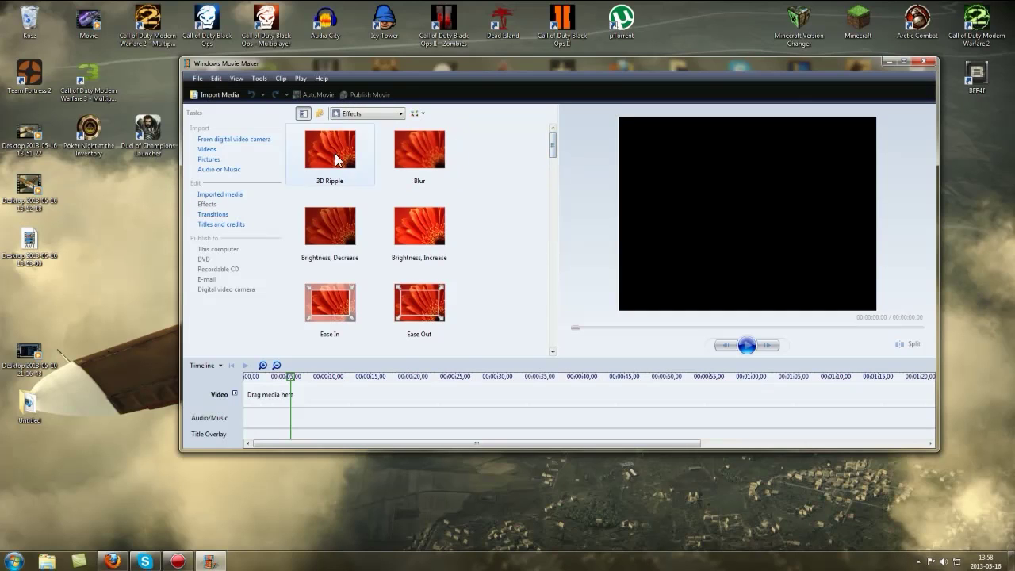
pyautogui.moveTo(551, 151); pyautogui.dragTo(533, 315)
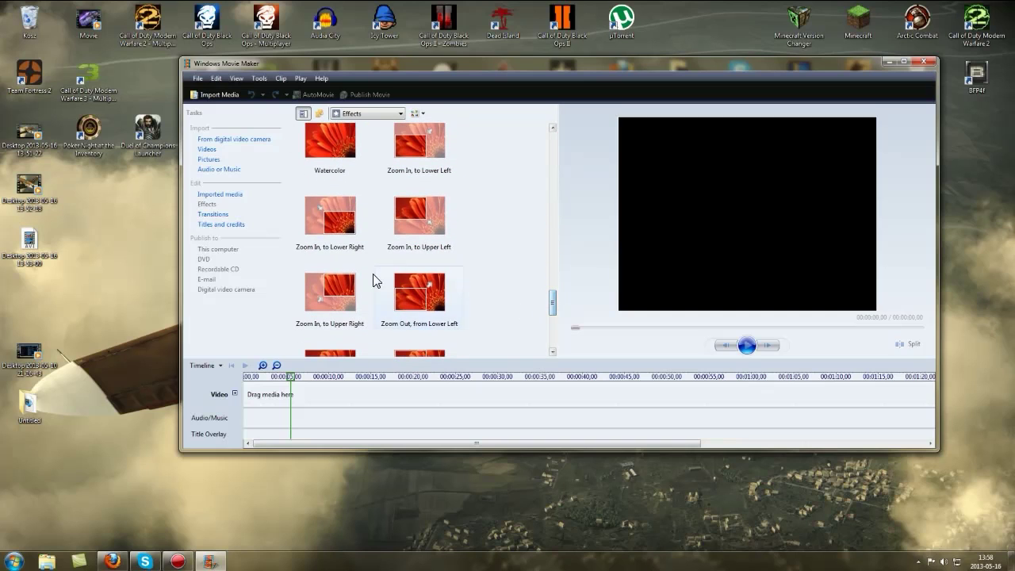
pyautogui.click(232, 224)
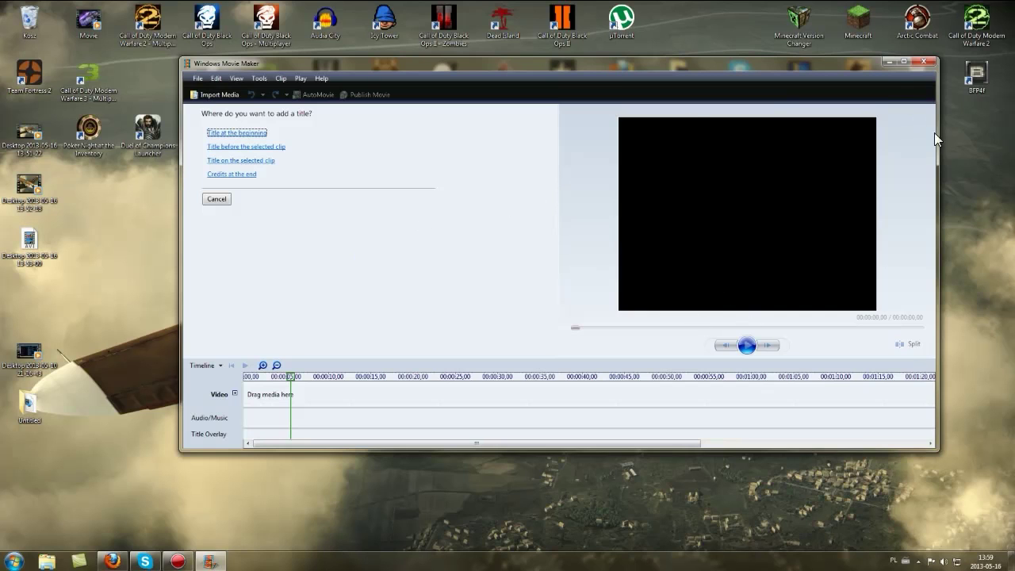
pyautogui.click(890, 62)
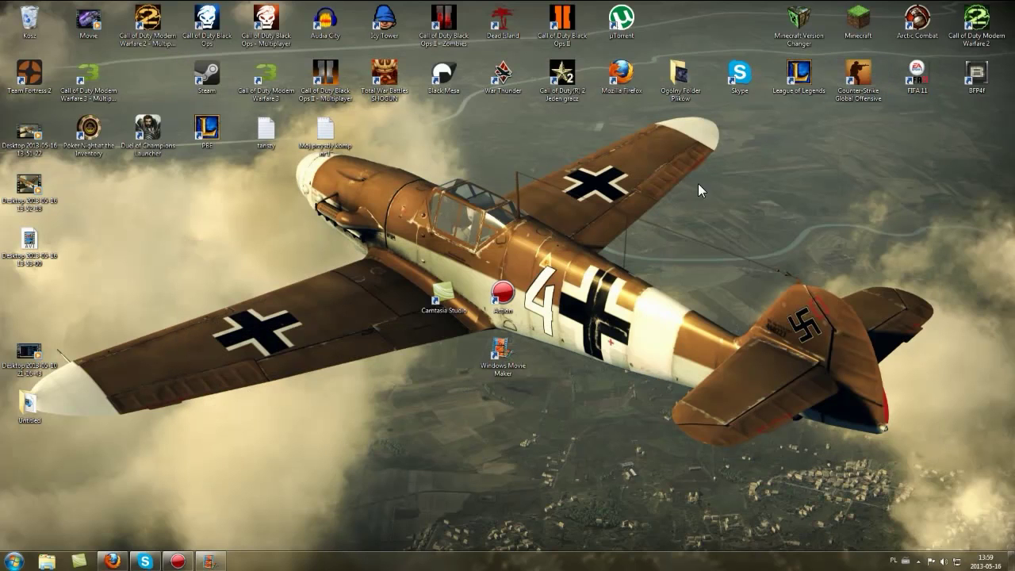
pyautogui.click(215, 555)
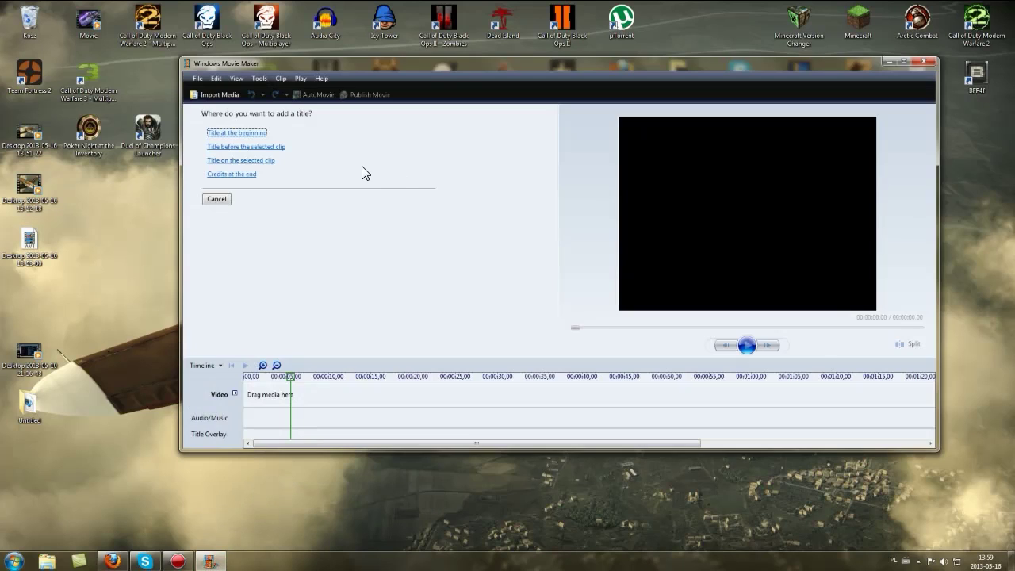
pyautogui.click(886, 61)
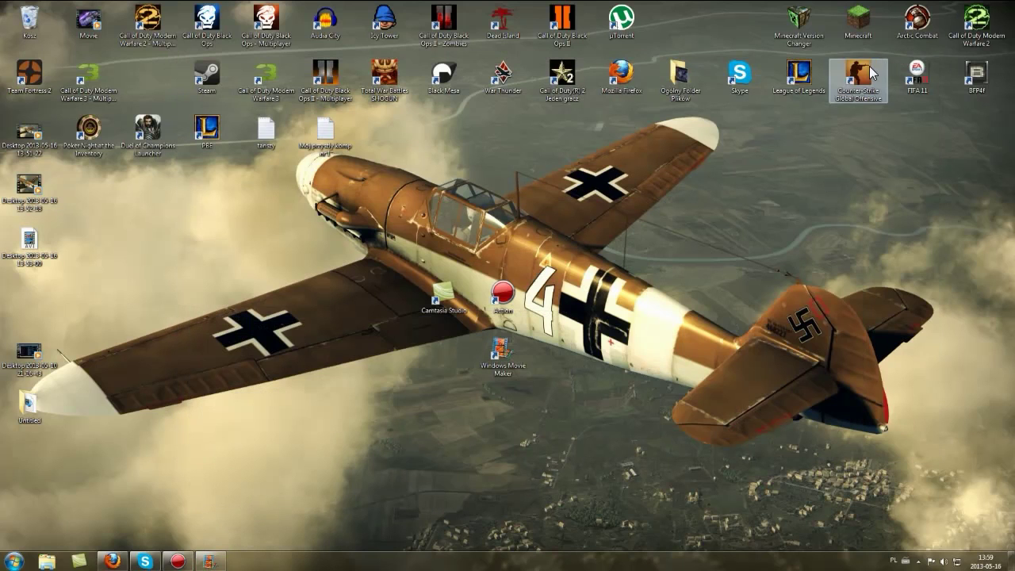
pyautogui.click(222, 563)
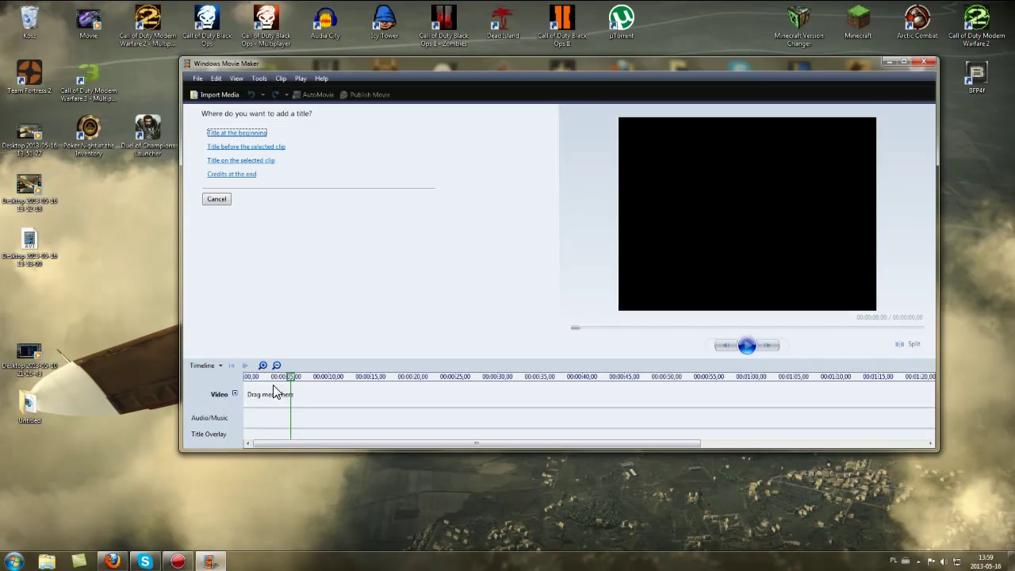
# - Cancel adding a title and close Windows Movie Maker
pyautogui.click(227, 206)
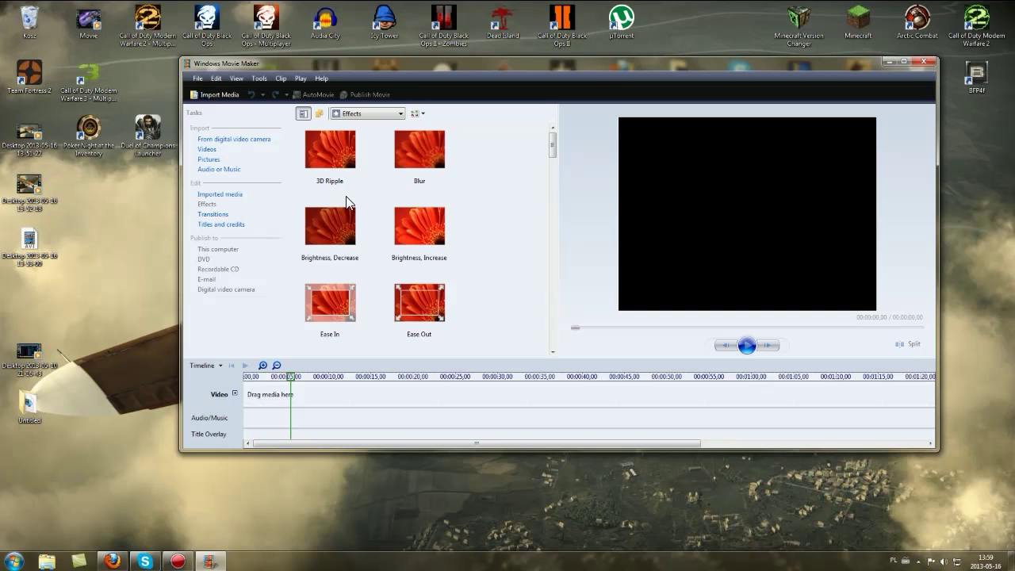
pyautogui.click(922, 62)
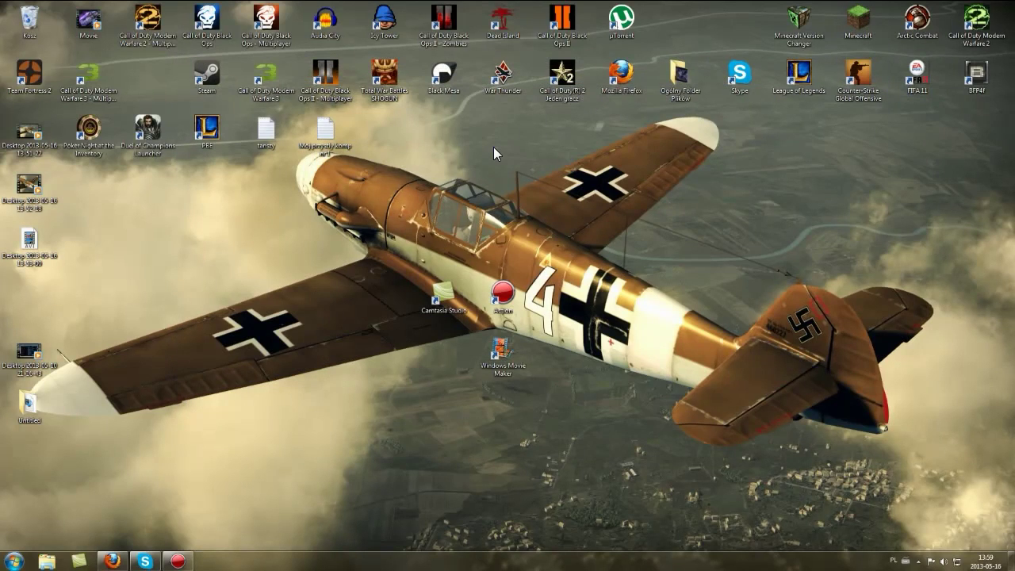